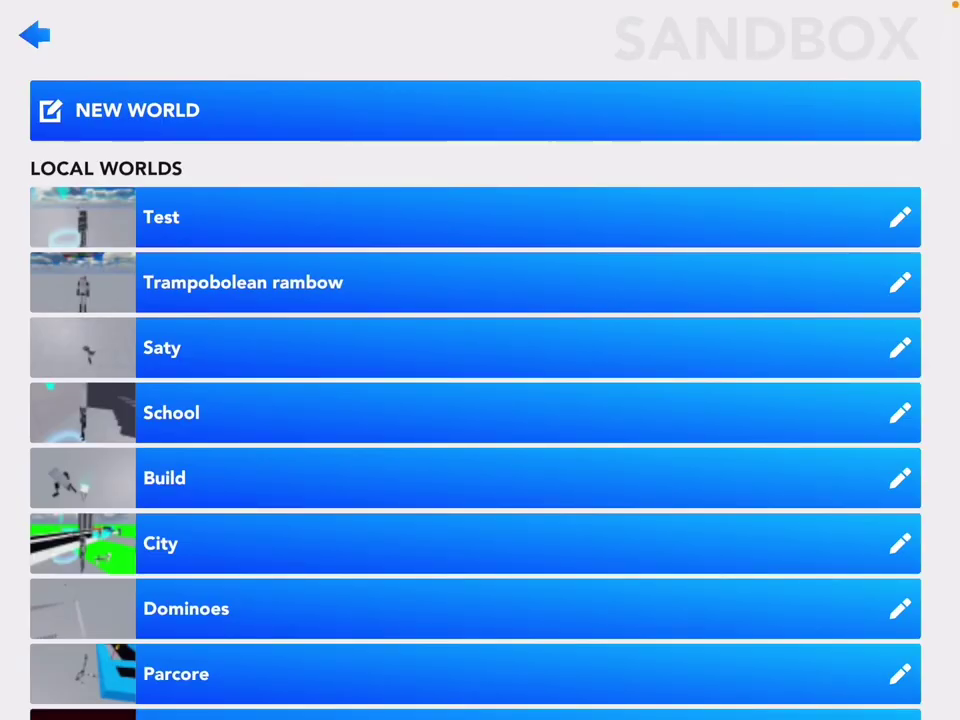
{"action": "scroll", "coordinate": [475, 400], "scroll_direction": "down", "scroll_amount": 3}
{"action": "scroll", "coordinate": [475, 400], "scroll_direction": "down", "scroll_amount": 2}
{"action": "scroll", "coordinate": [475, 400], "scroll_direction": "down", "scroll_amount": 2}
{"action": "scroll", "coordinate": [475, 400], "scroll_direction": "down", "scroll_amount": 2}
{"action": "scroll", "coordinate": [475, 400], "scroll_direction": "down", "scroll_amount": 2}
{"action": "scroll", "coordinate": [475, 400], "scroll_direction": "down", "scroll_amount": 2}
{"action": "scroll", "coordinate": [475, 400], "scroll_direction": "down", "scroll_amount": 2}
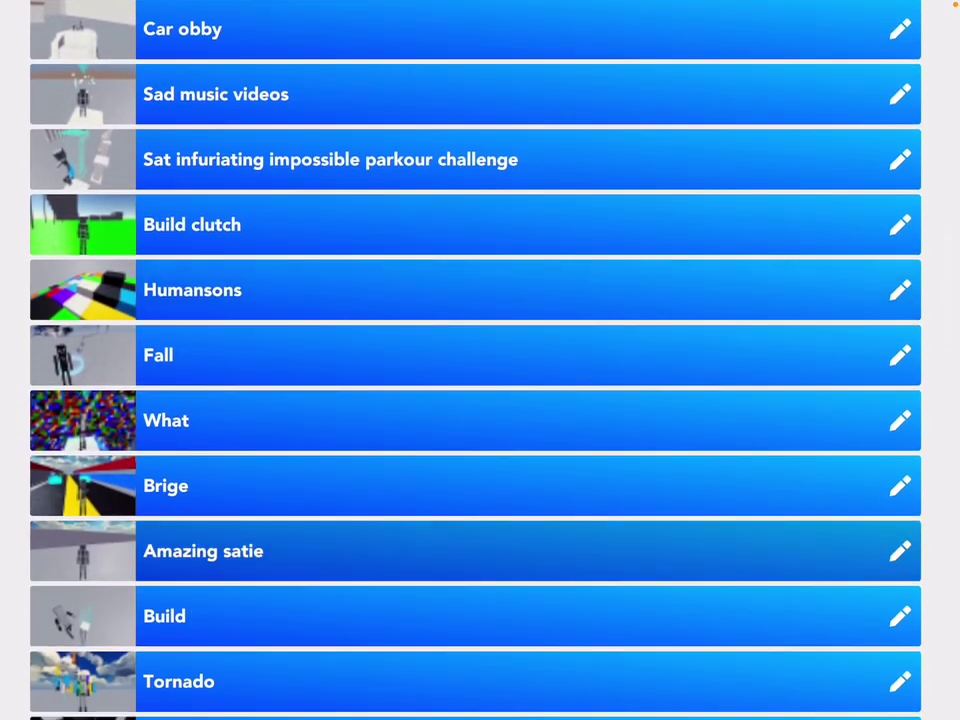
{"action": "scroll", "coordinate": [475, 400], "scroll_direction": "down", "scroll_amount": 1}
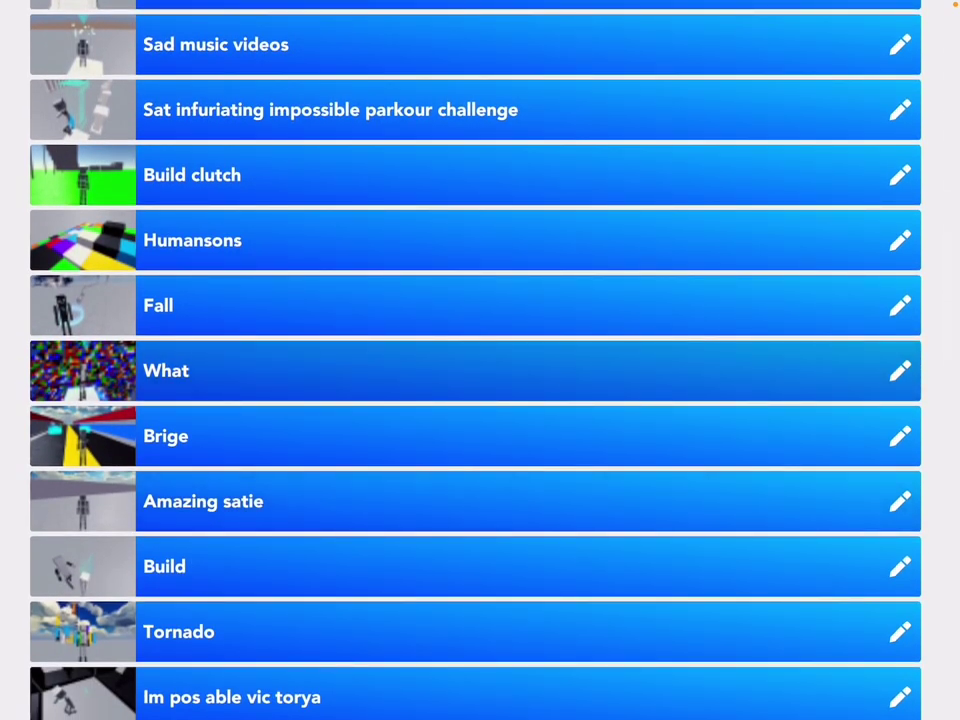
- Open the saved world 'What' from the local world list
{"action": "left_click", "coordinate": [475, 370]}
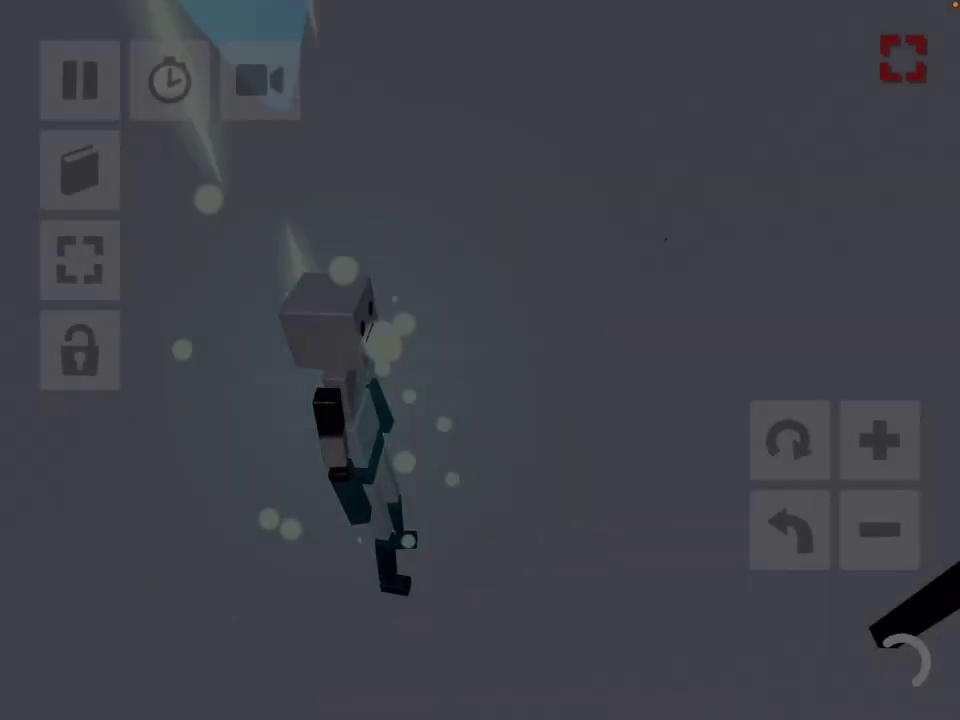